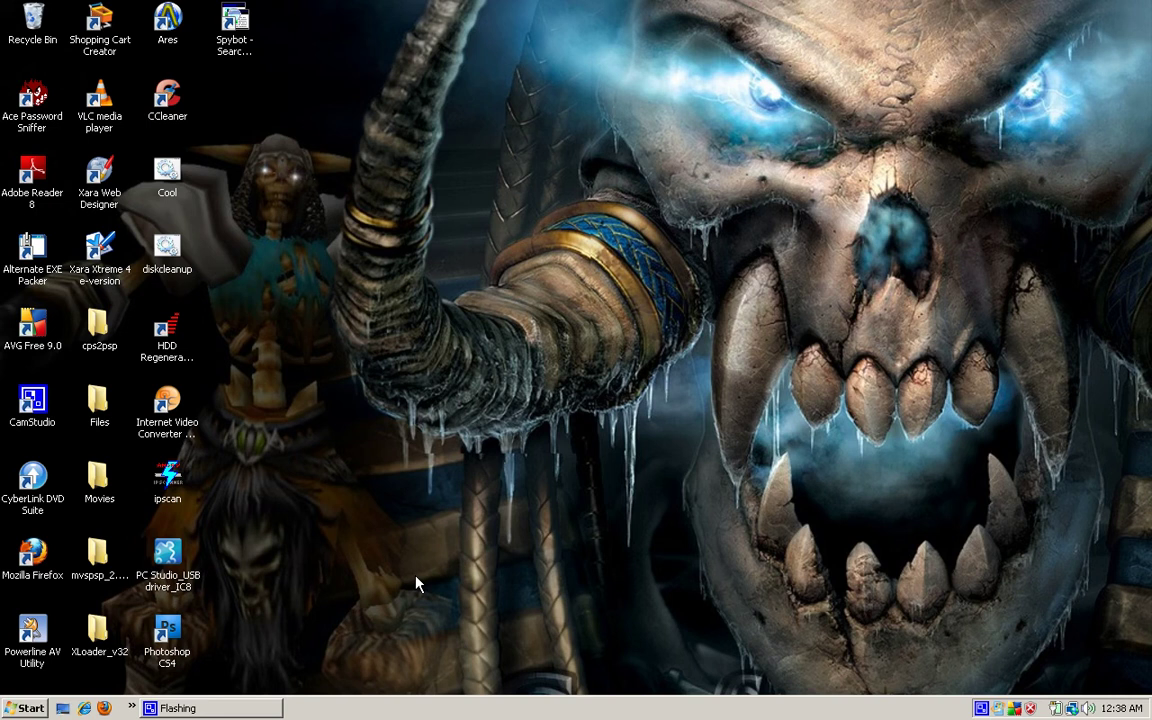
- Run 'regedit' from the Windows Run dialog to start Registry Editor
key("super+r")
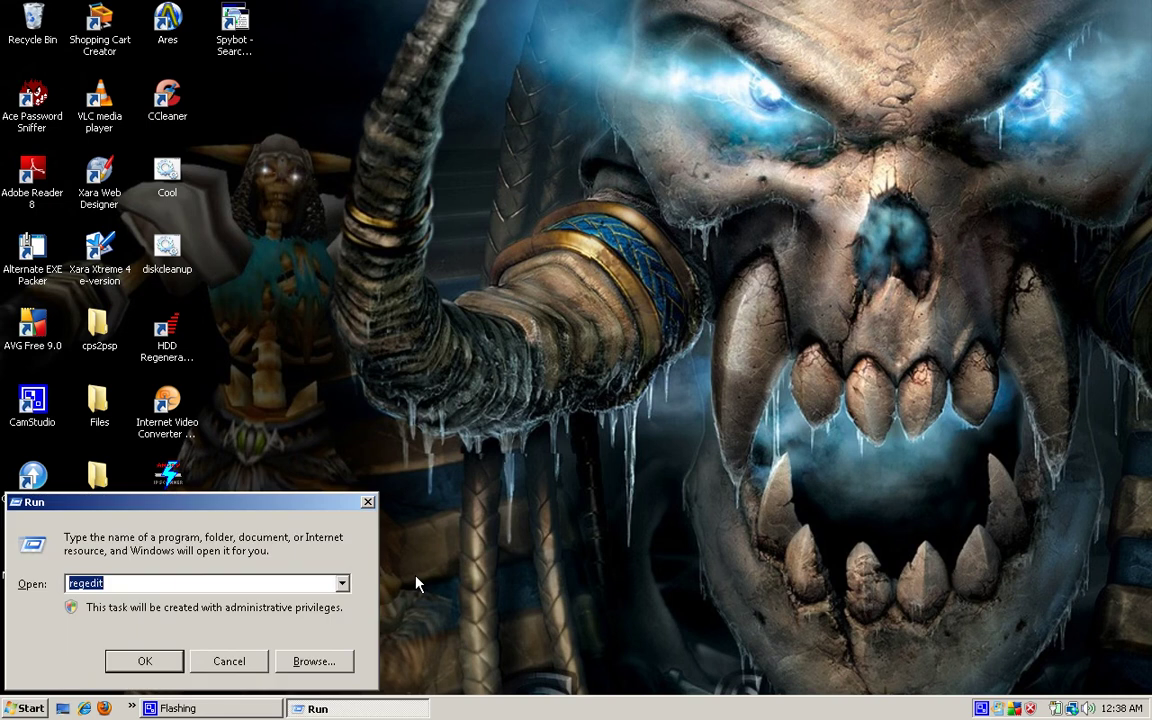
left_click(306, 582)
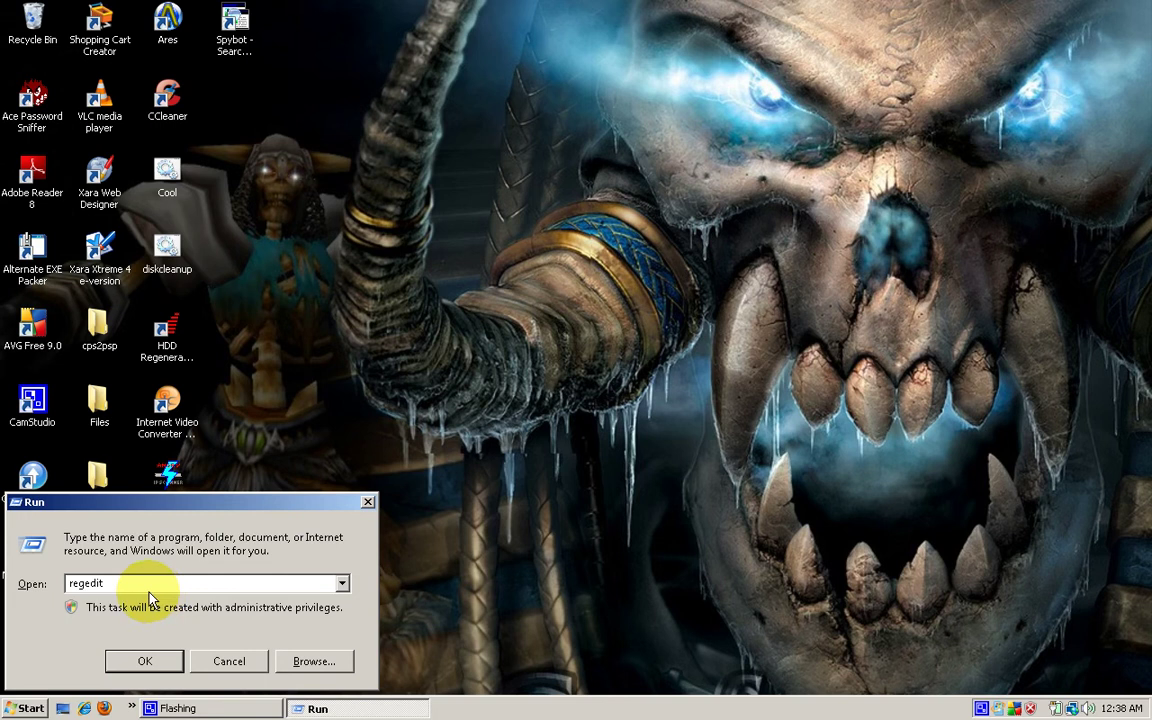
key("Return")
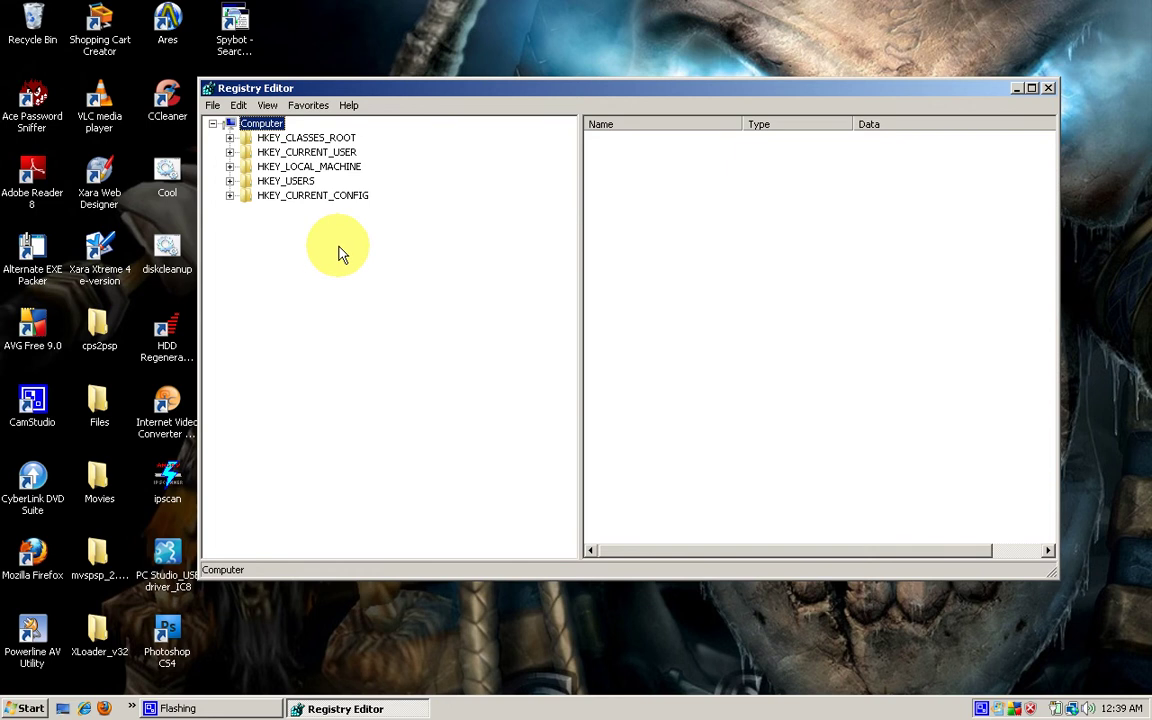
- Expand HKEY_LOCAL_MACHINE and SOFTWARE, then select the Microsoft key
left_click(290, 166)
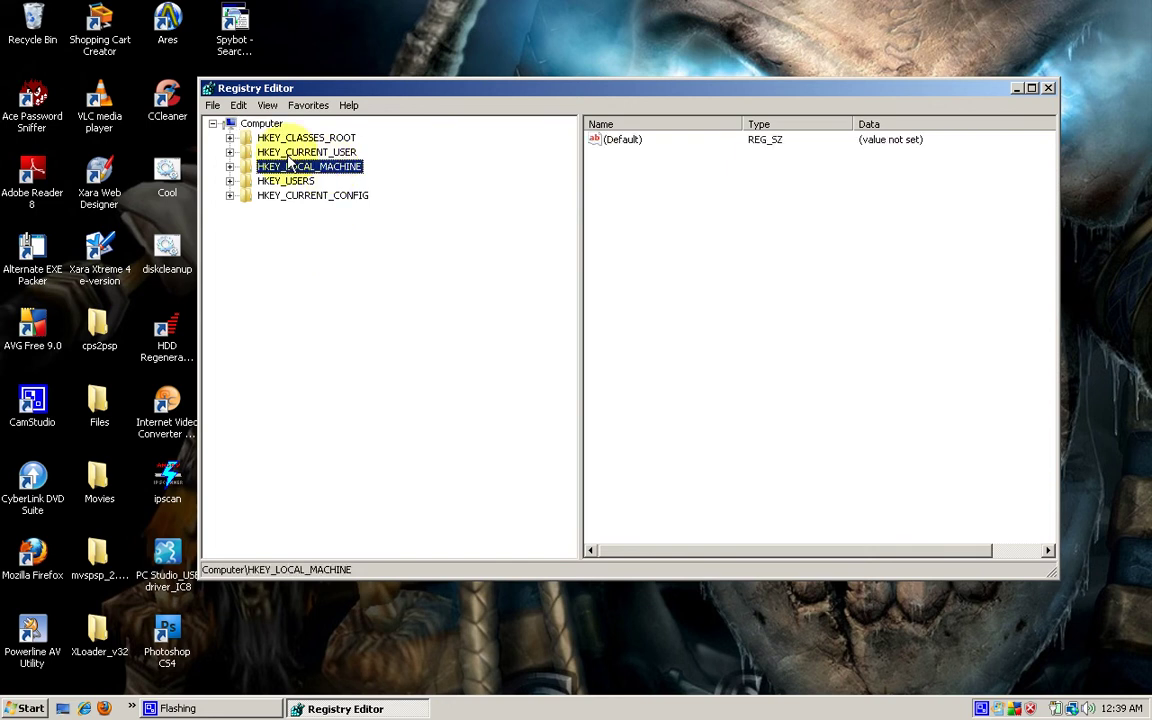
left_click(230, 167)
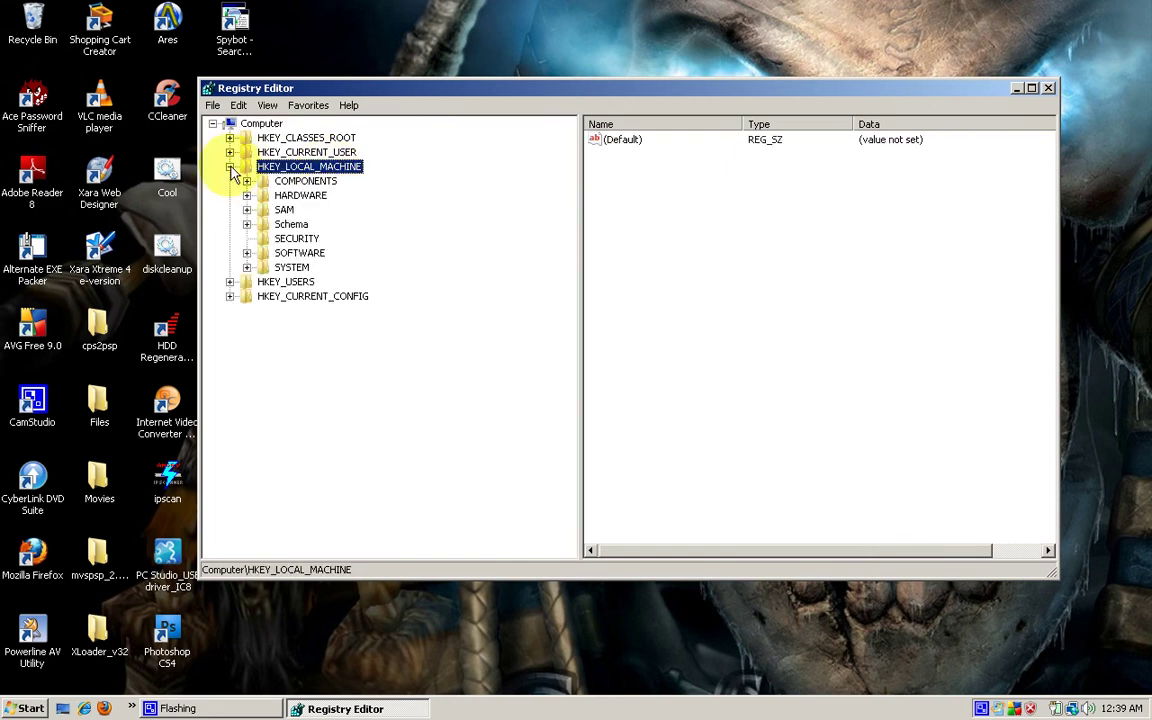
left_click(300, 256)
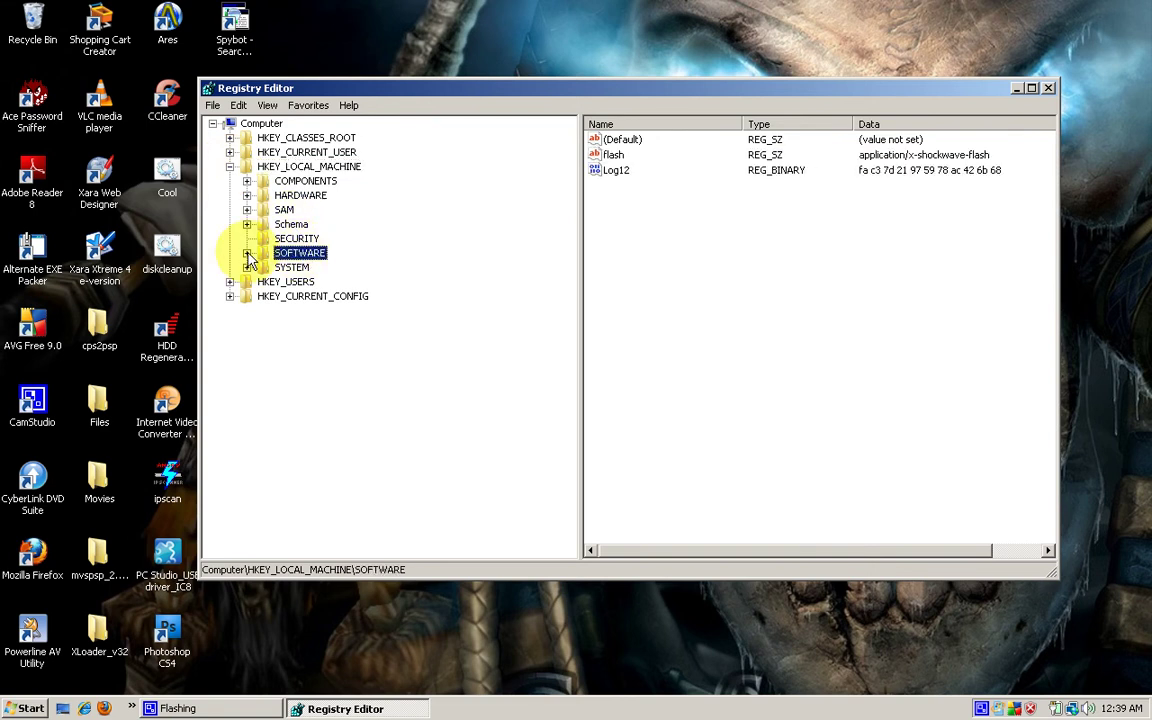
left_click(247, 253)
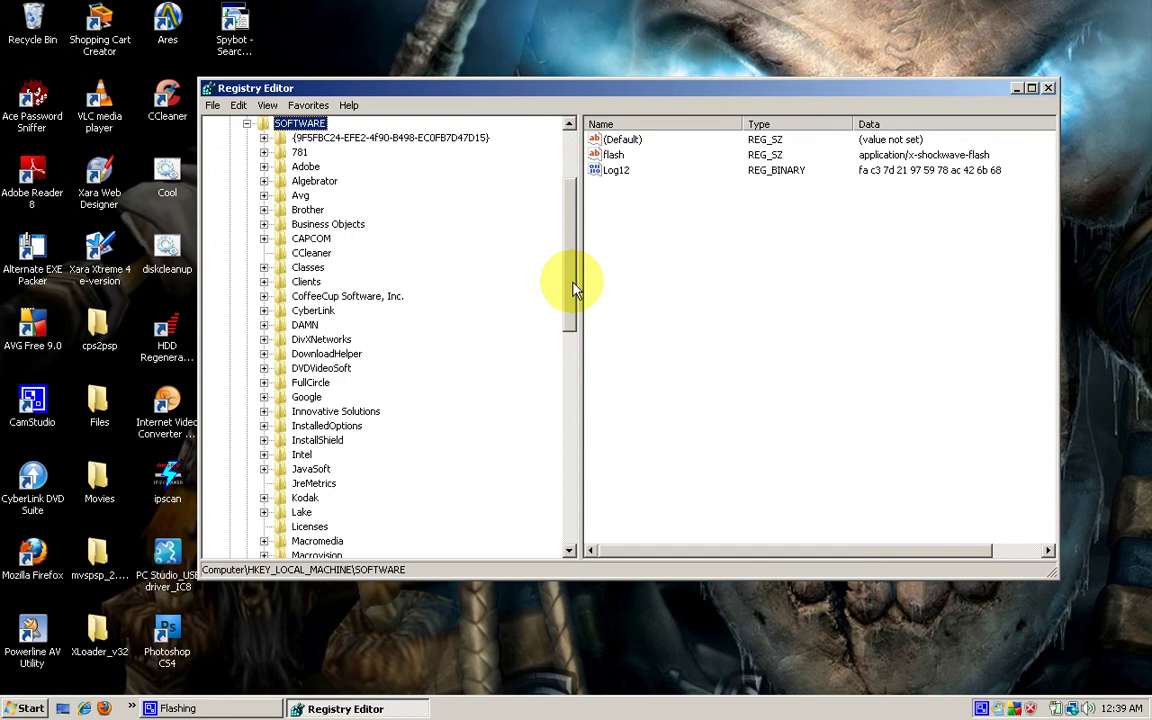
left_click_drag(575, 289, 576, 354)
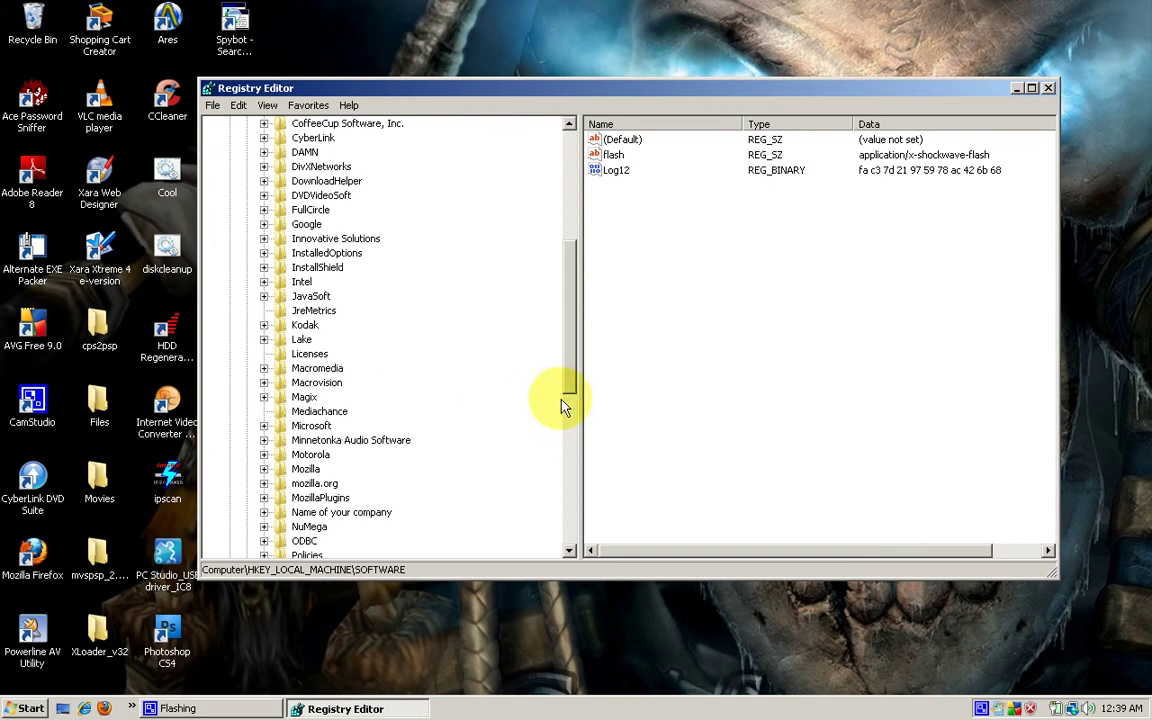
left_click(322, 427)
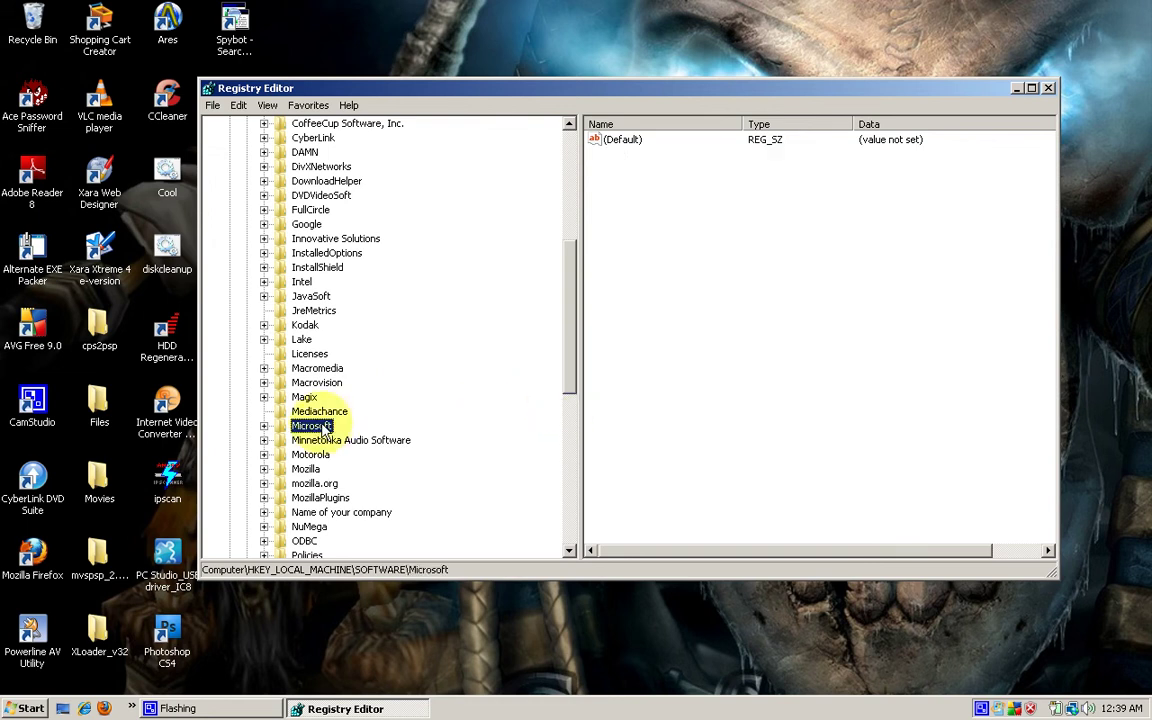
- Expand Microsoft, Windows and CurrentVersion to bring the Run subkey into view
left_click(264, 427)
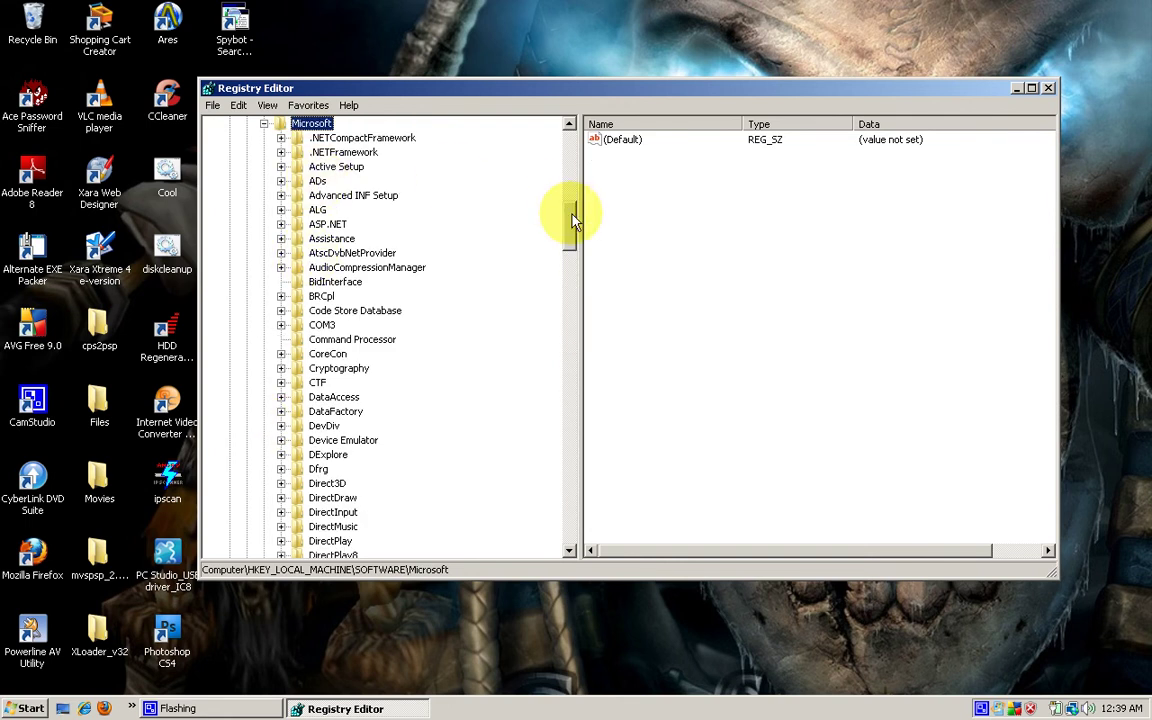
left_click_drag(575, 220, 572, 432)
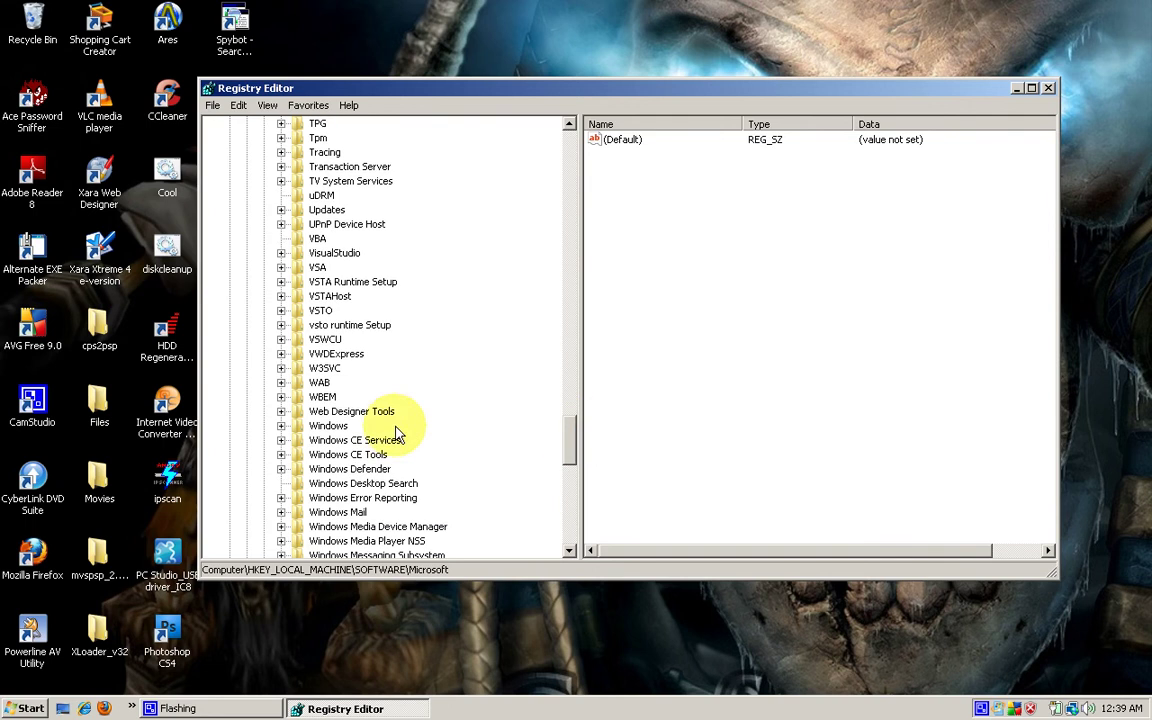
left_click(335, 425)
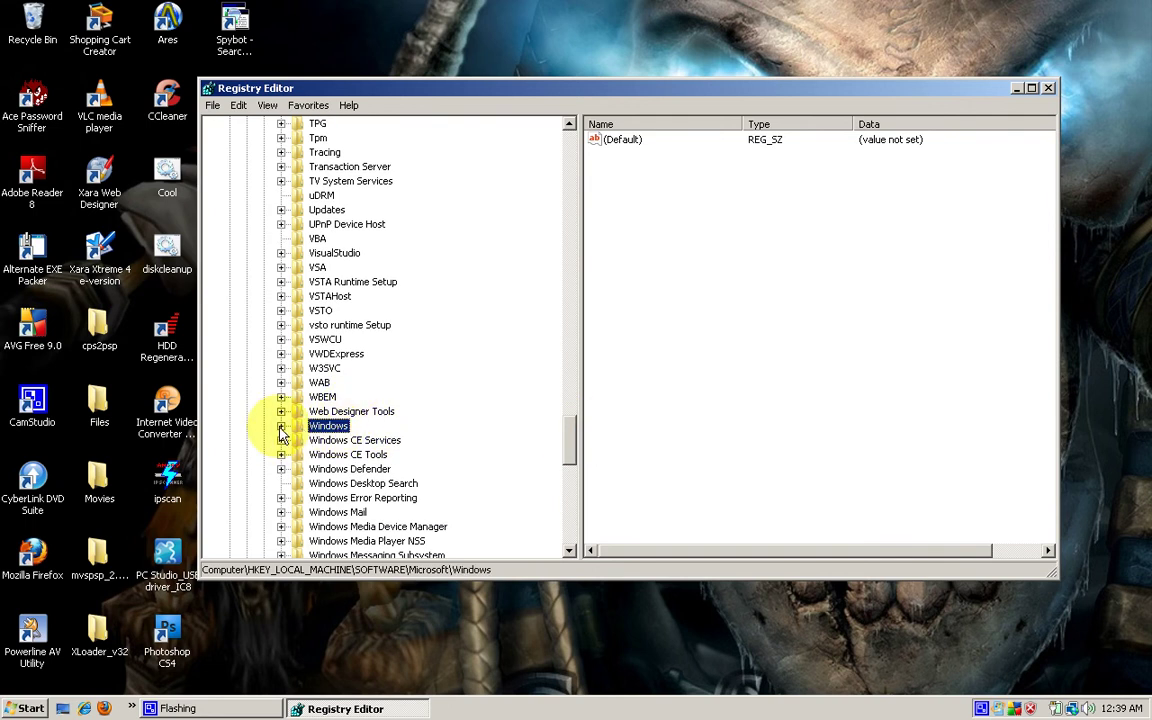
left_click(281, 426)
left_click(340, 441)
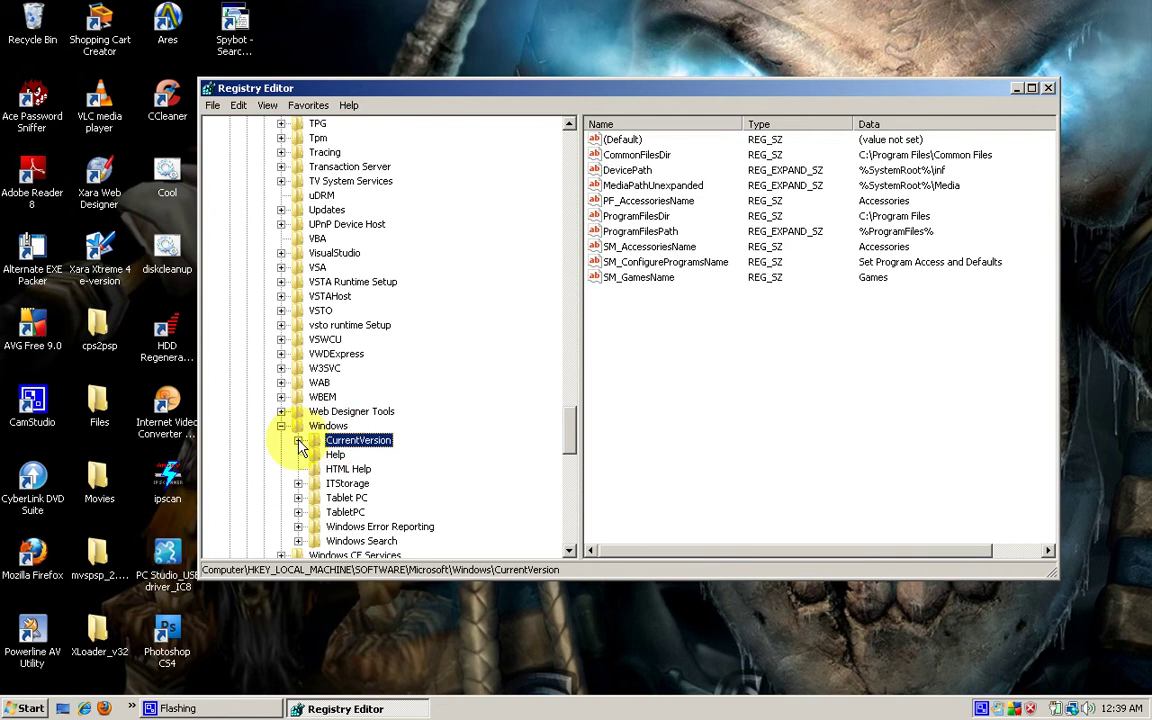
left_click(299, 441)
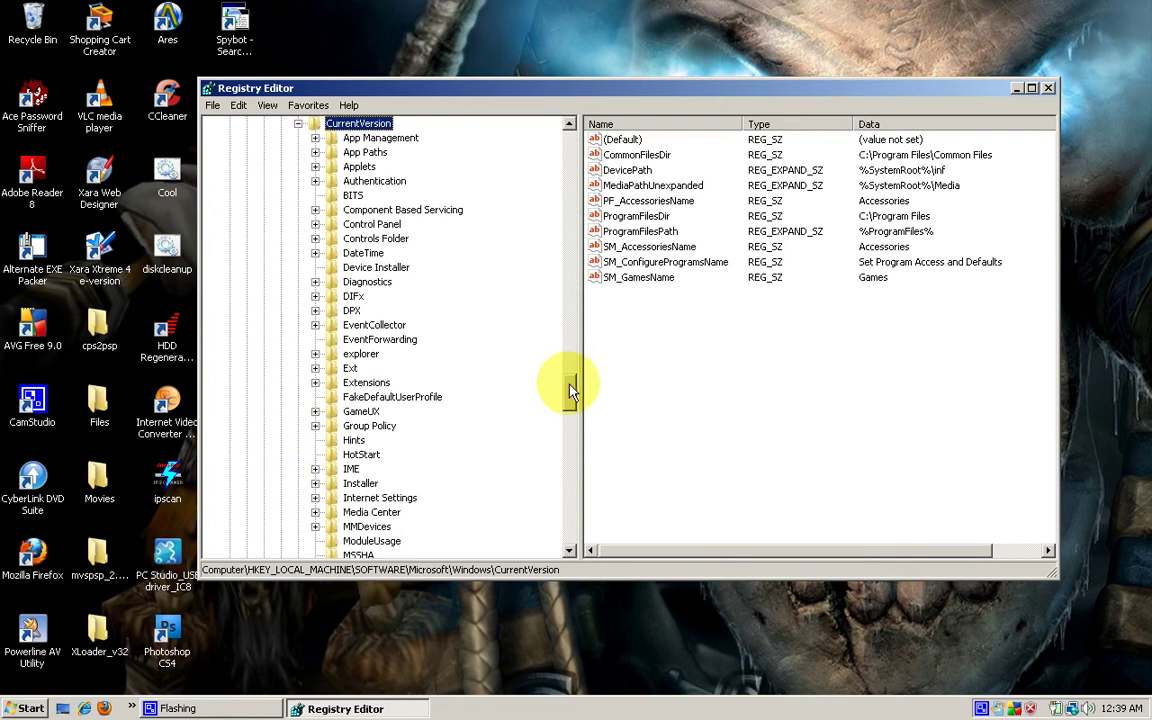
left_click_drag(571, 390, 571, 420)
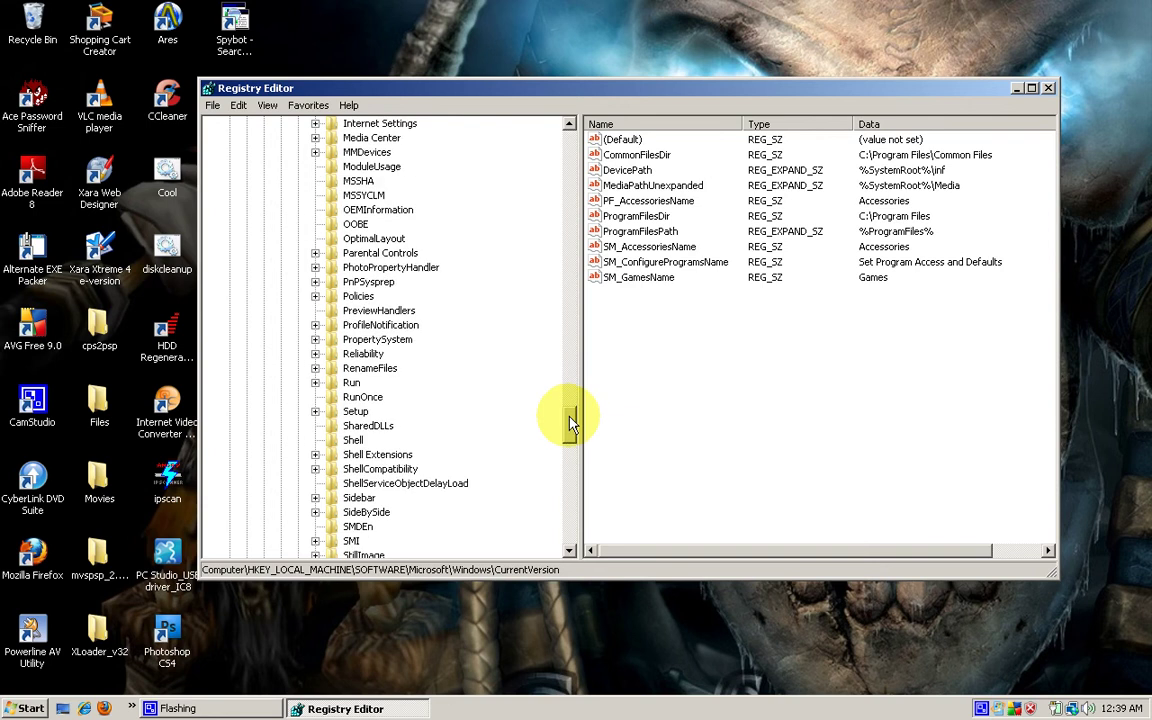
- Add a string value named 'diskcleanup' under Run and open its Edit String dialog
left_click(353, 386)
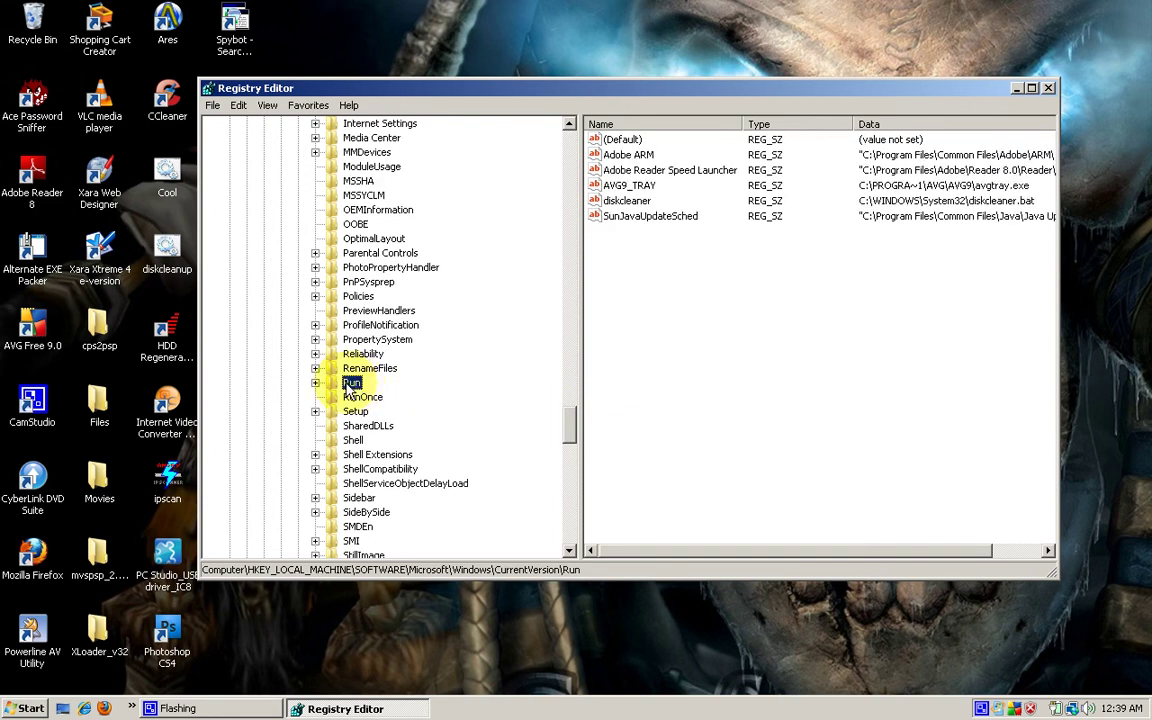
right_click(349, 389)
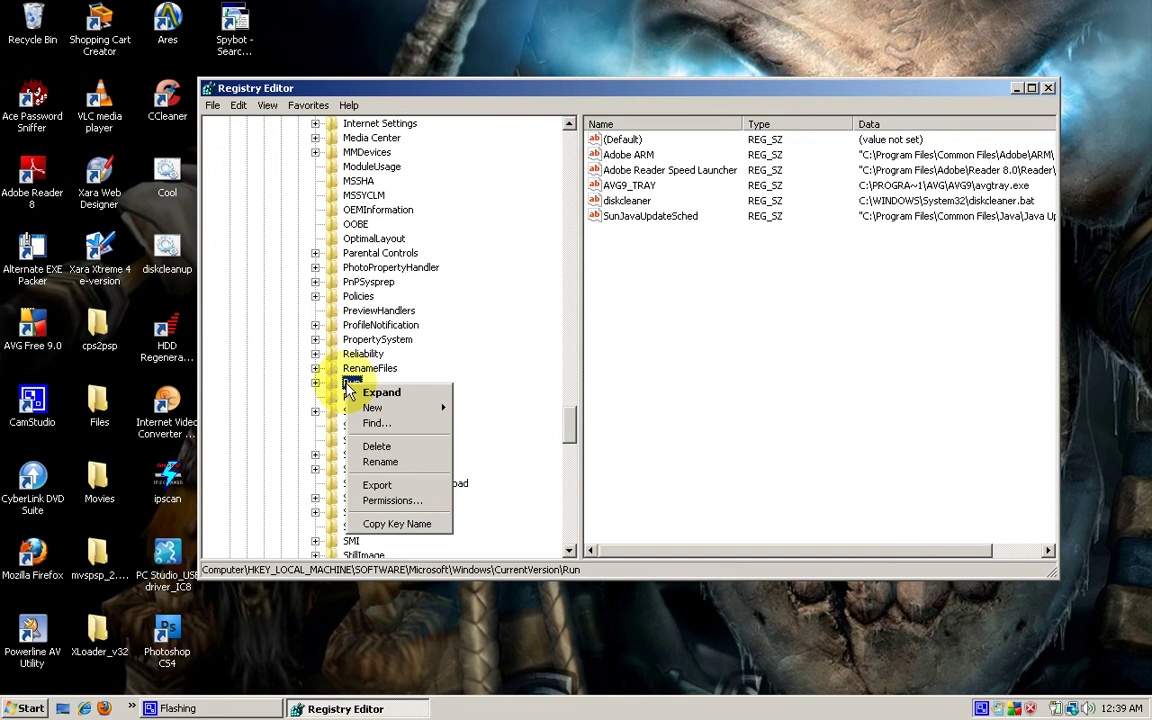
mouse_move(370, 407)
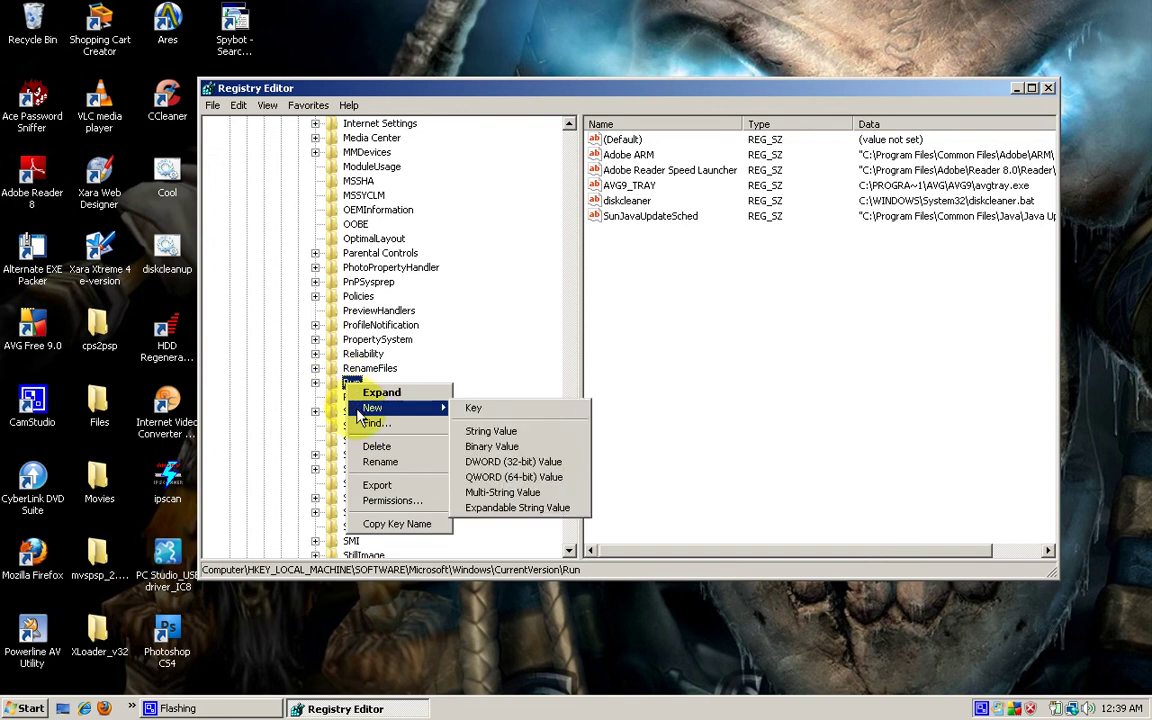
left_click(489, 433)
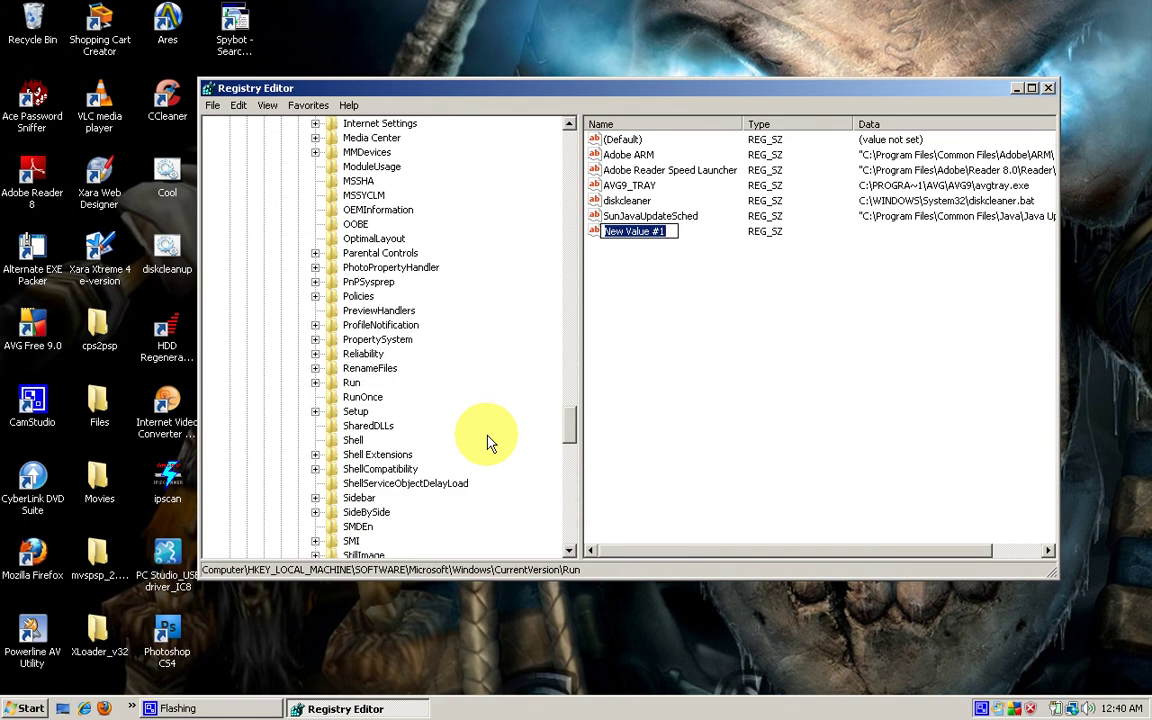
type("dis")
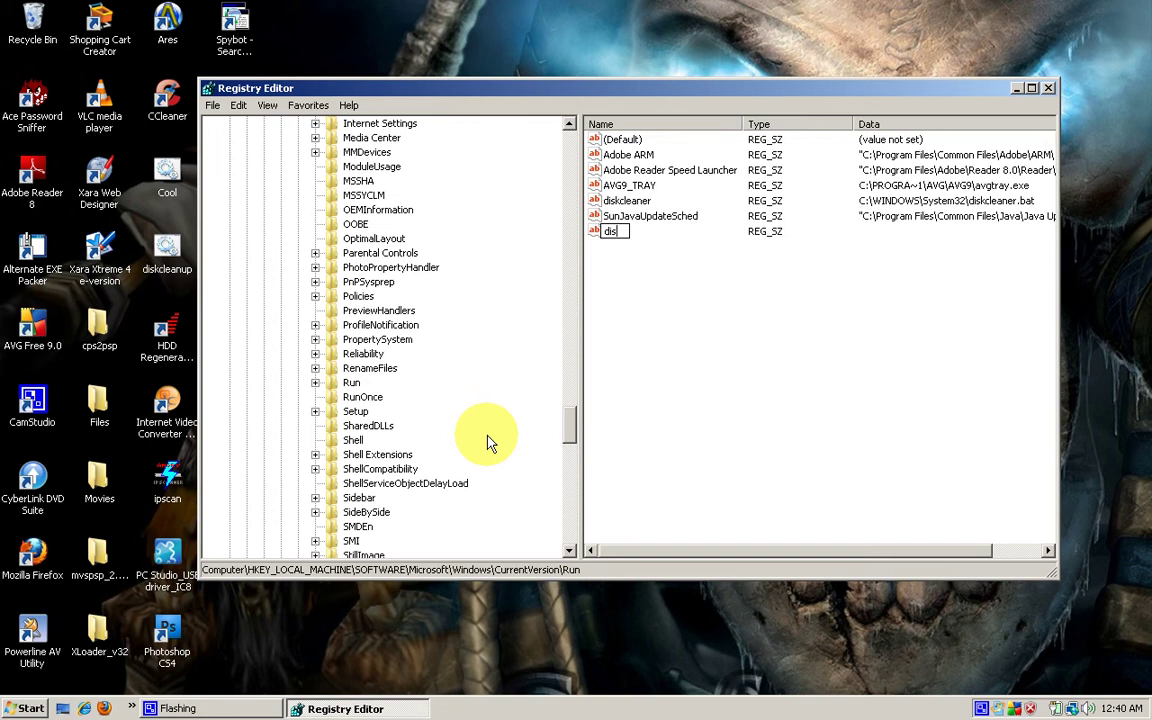
type("kcleanup")
key("Return")
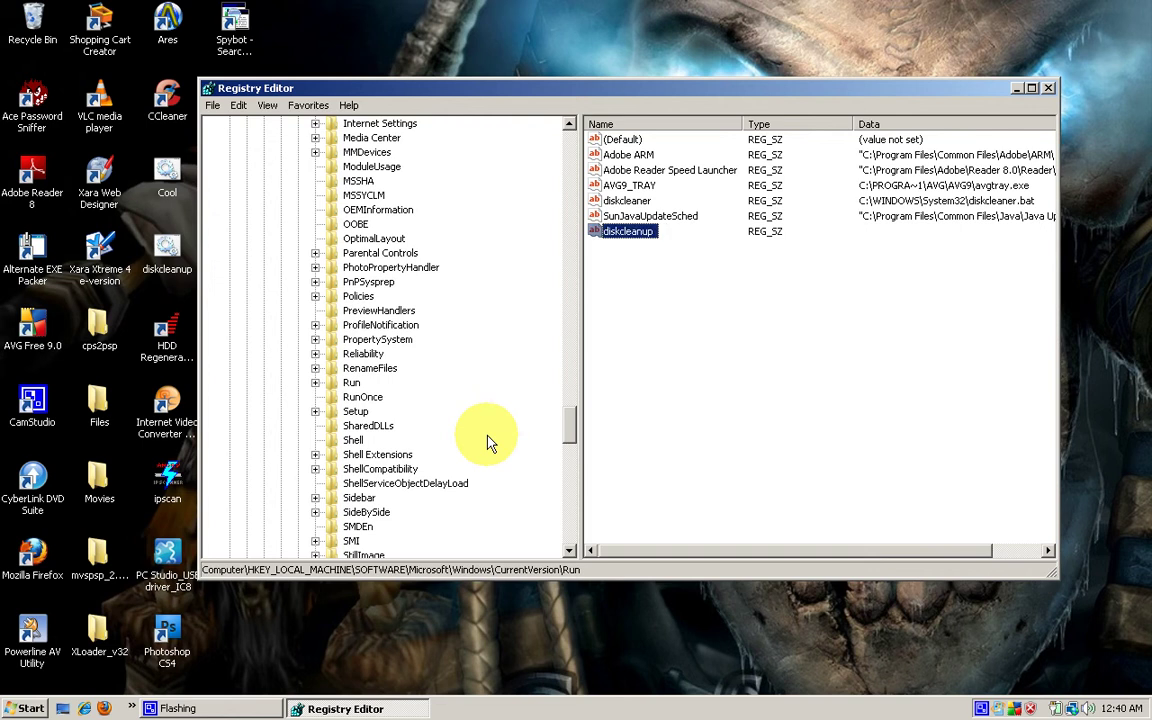
double_click(630, 232)
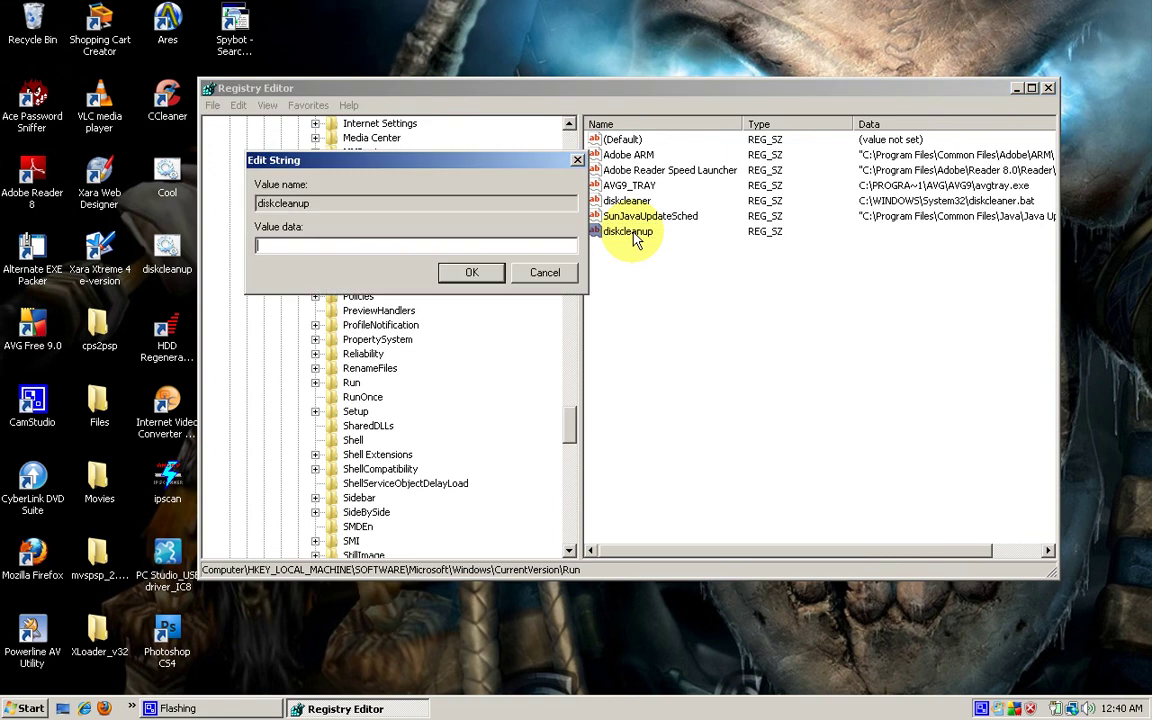
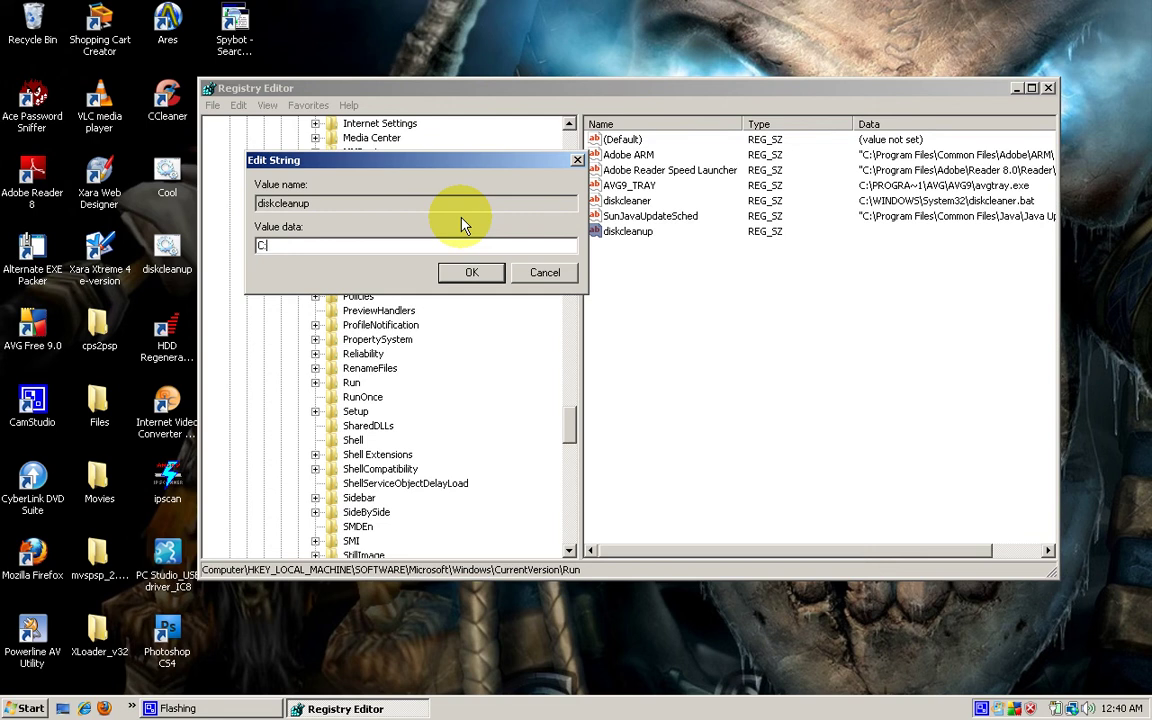
- Continue the diskcleanup value data as C:\WINDOWS\S in the Value data box
type("\\WINDOWS\\System32\\diskcleanup.bat")
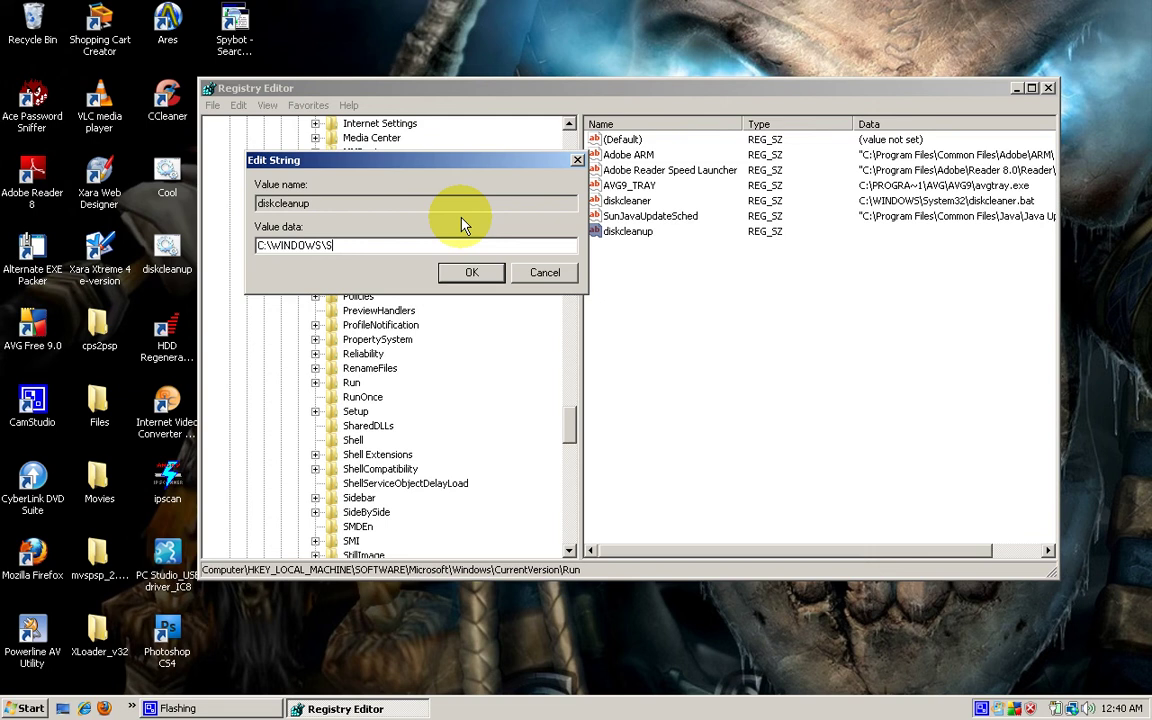
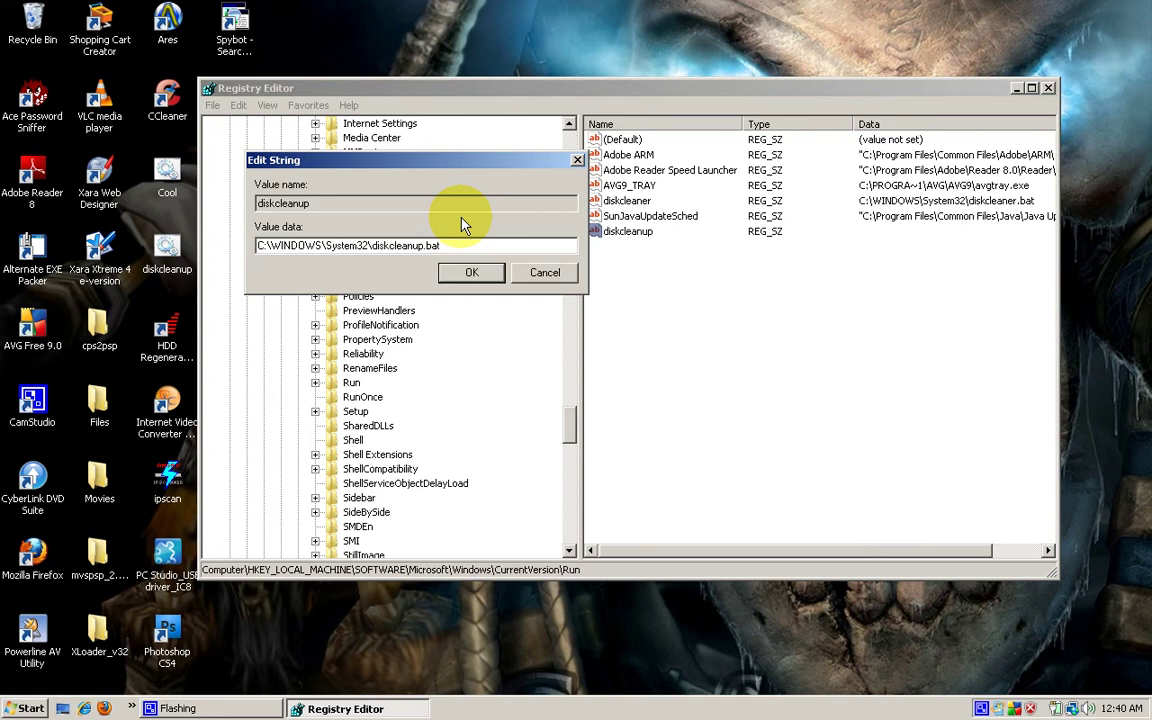
- Confirm diskcleanup's value data C:\WINDOWS\System32\diskcleanup.bat and move the Registry Editor window aside
left_click(471, 272)
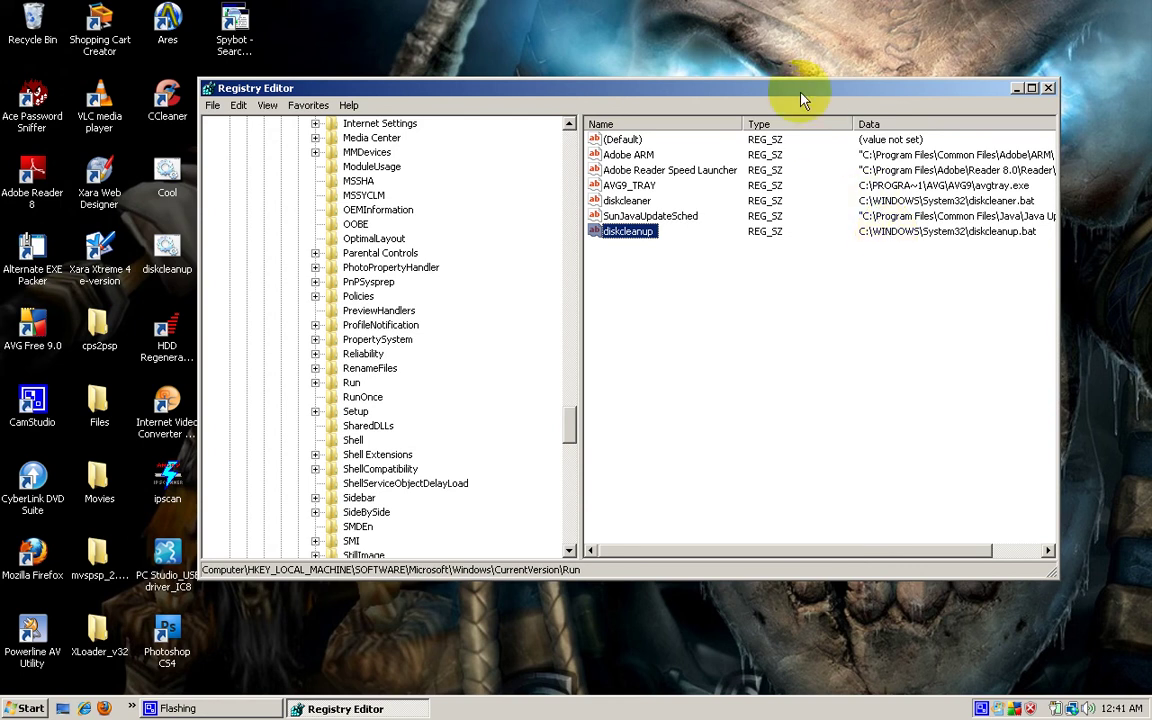
left_click_drag(801, 92, 900, 80)
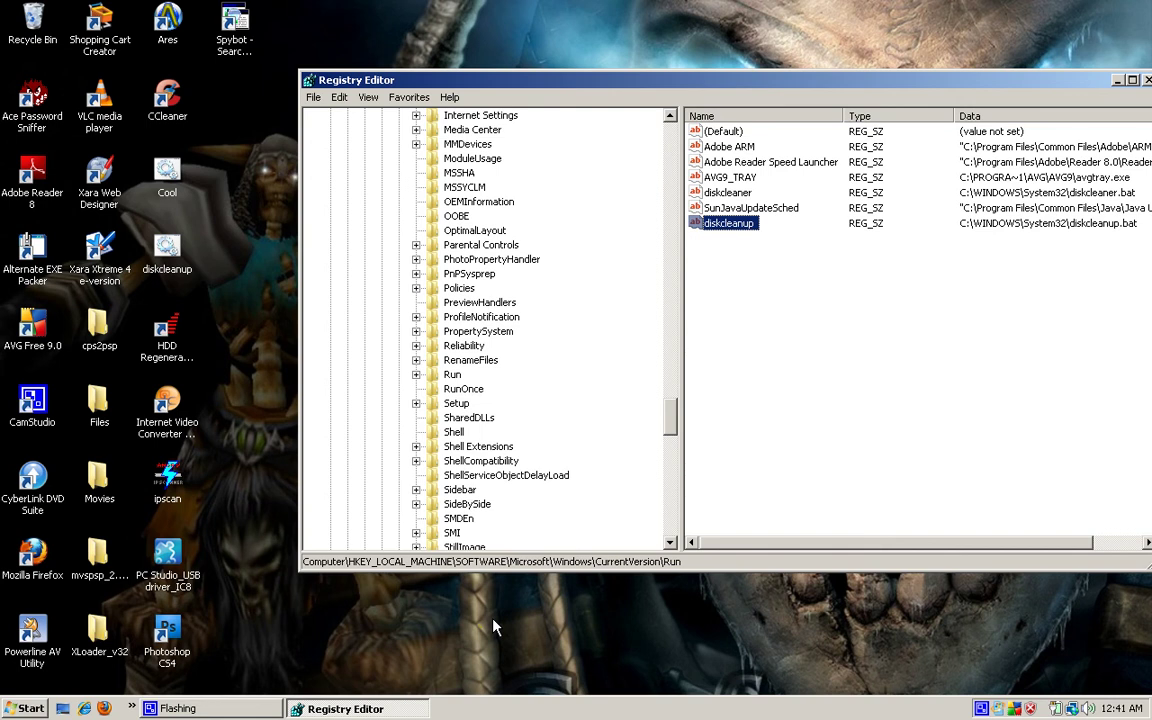
- Open the system32 folder from the Run prompt
key("super+r")
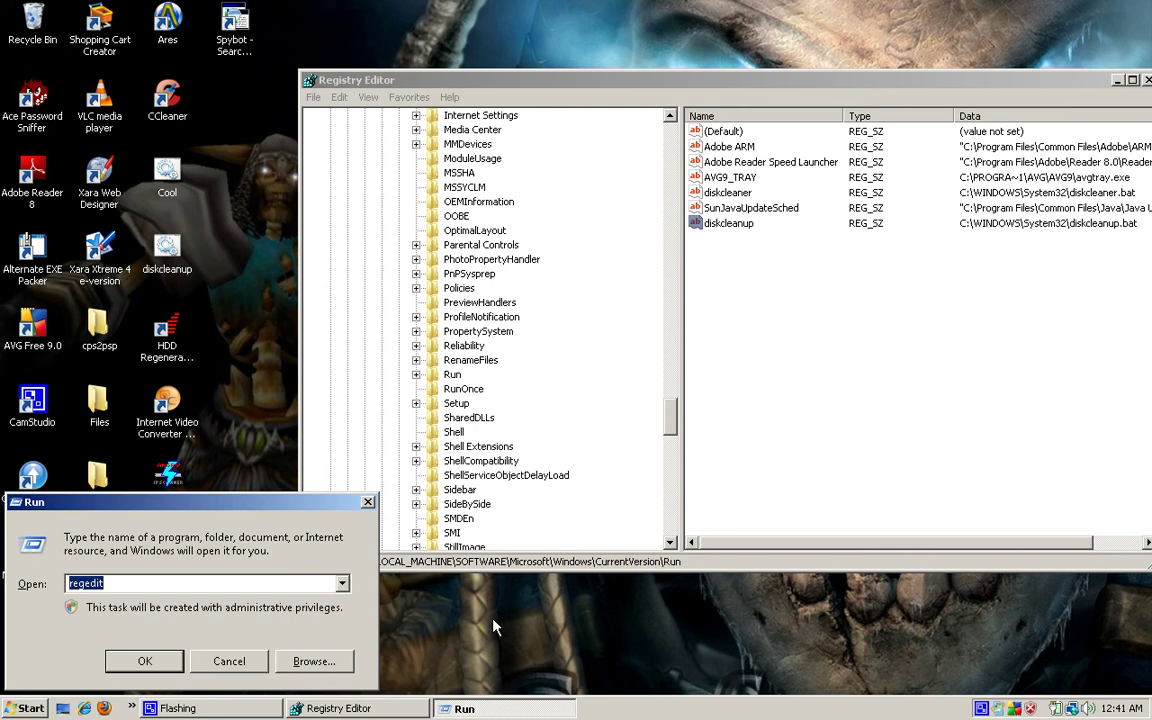
type("s")
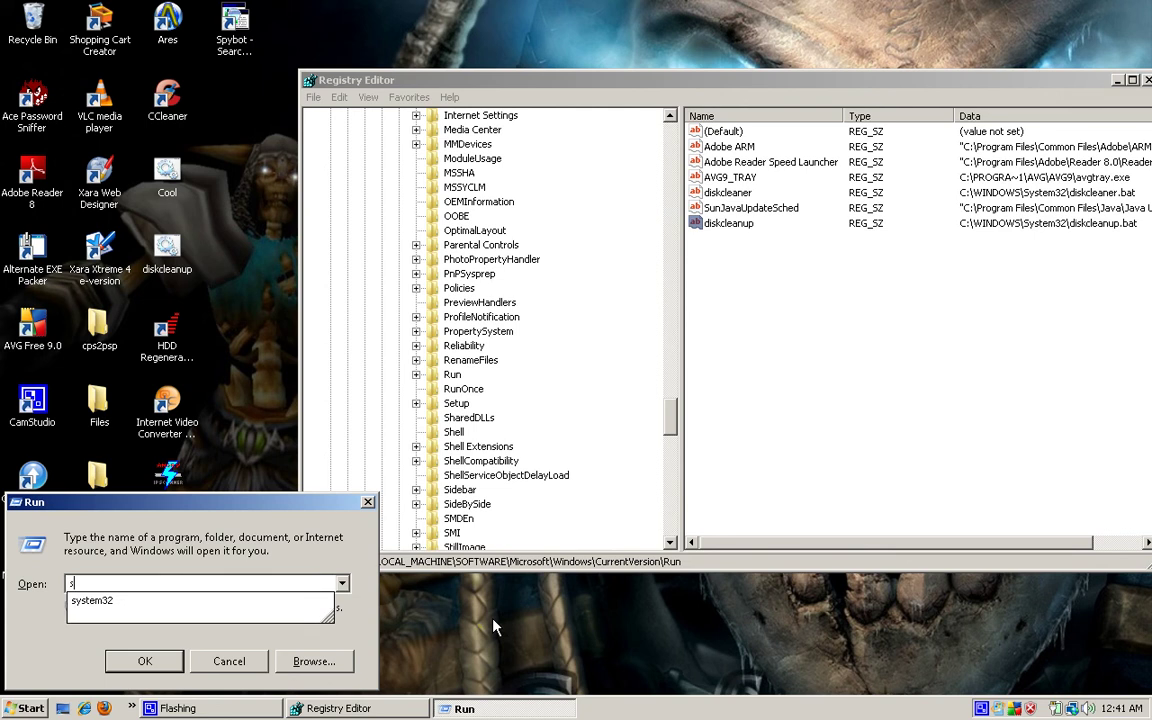
type("y")
key("Down")
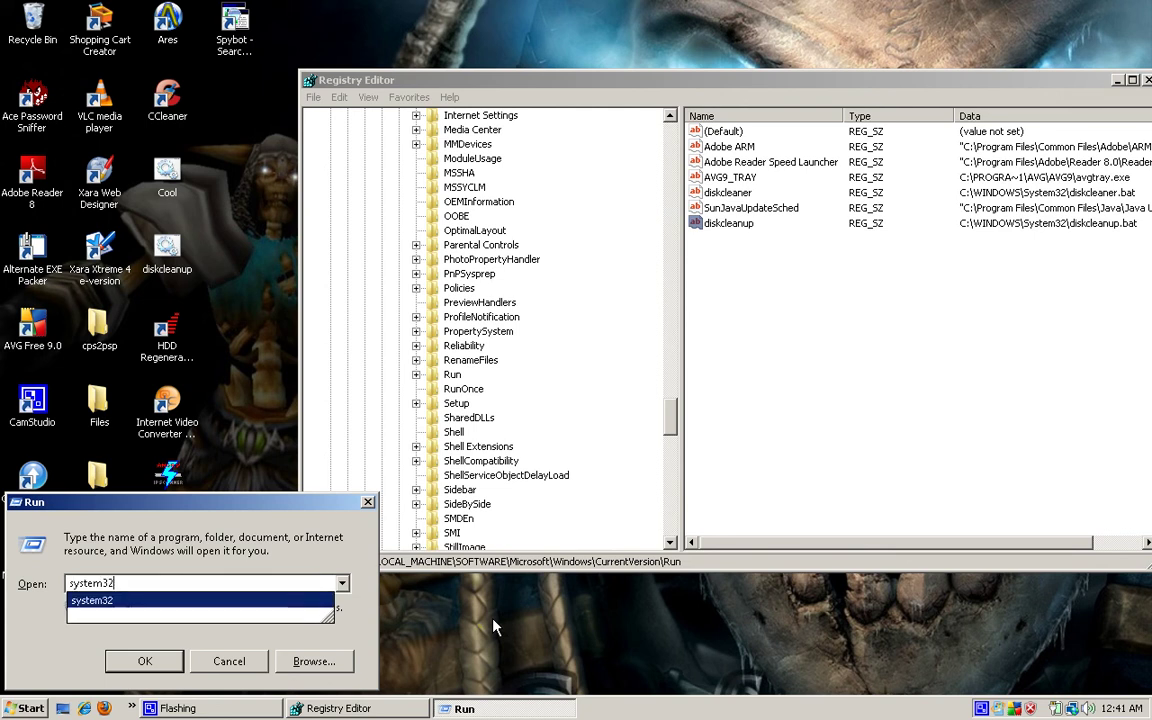
key("Return")
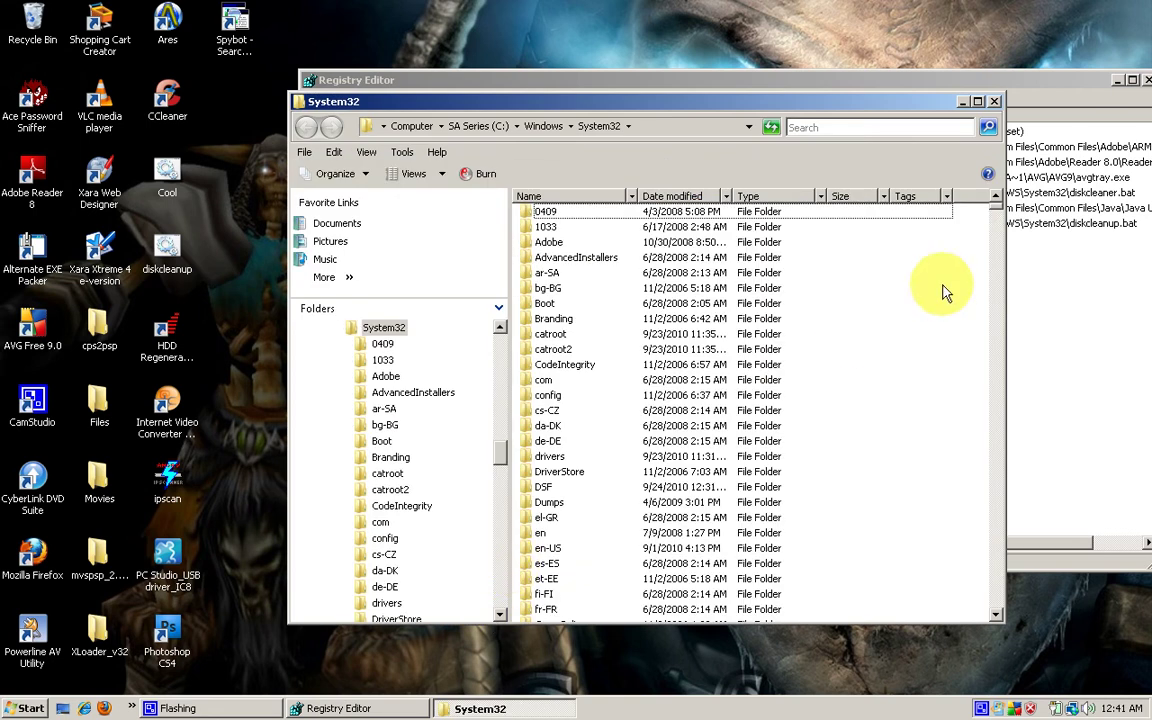
- Drag the diskcleanup batch file from the desktop into the System32 folder
scroll(996, 213, "down", 2)
left_click_drag(996, 213, 996, 614)
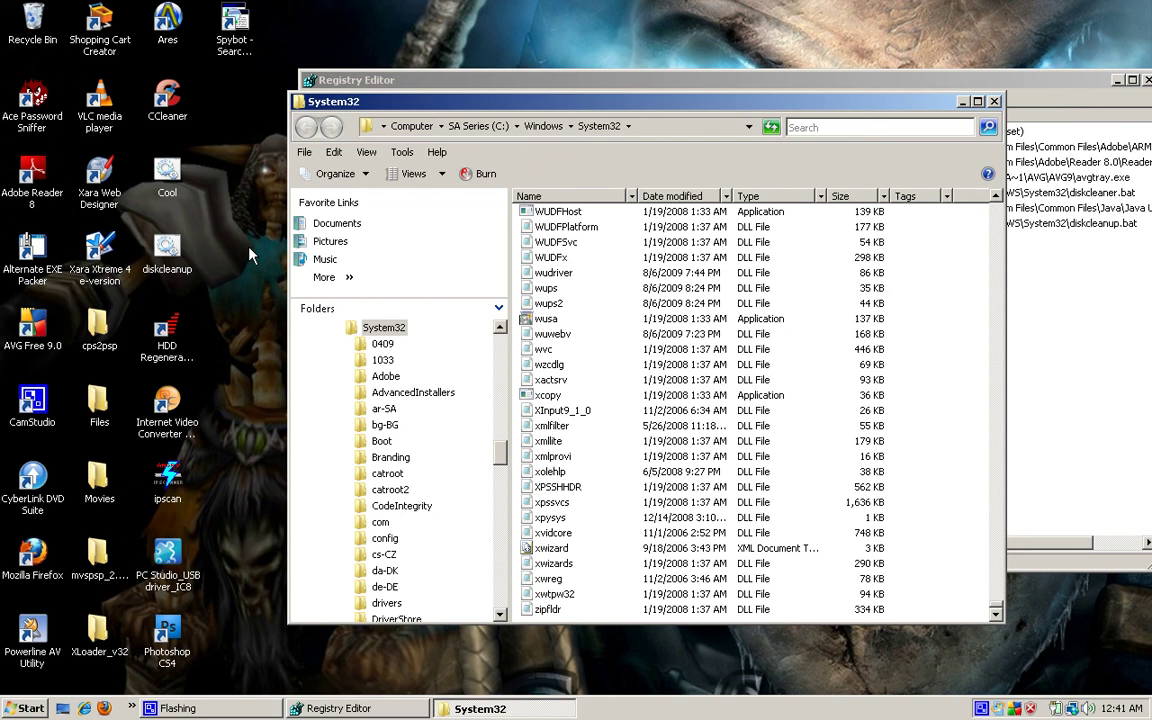
left_click(166, 248)
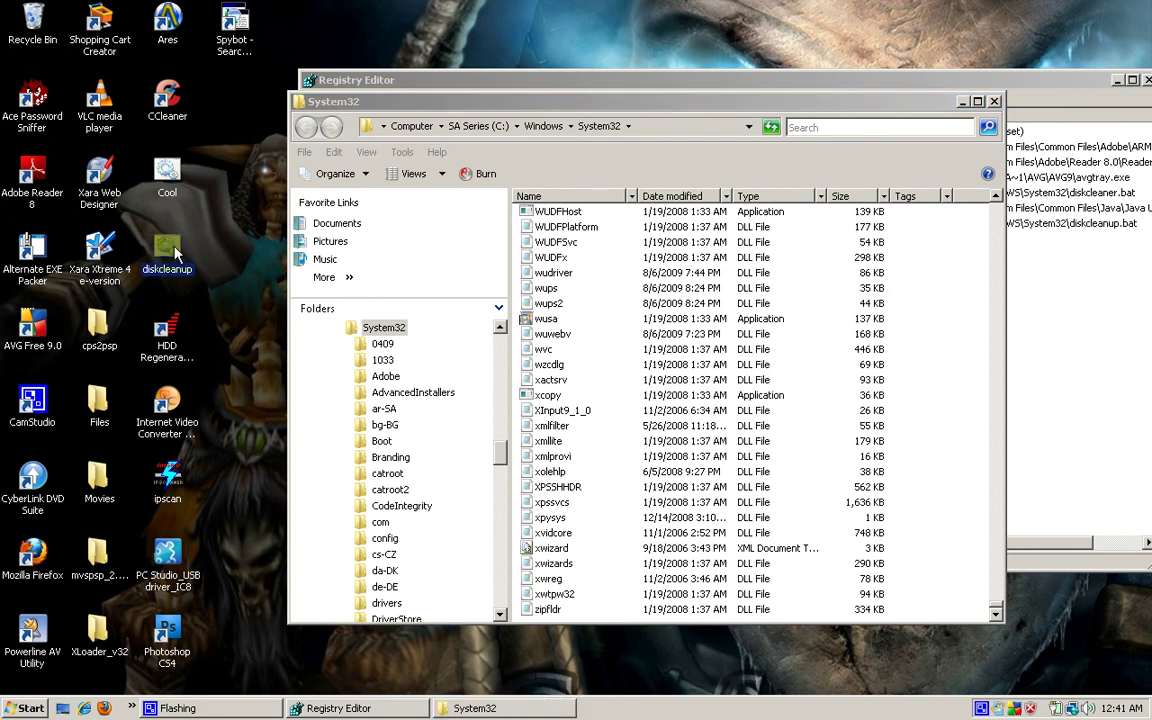
left_click_drag(166, 248, 630, 493)
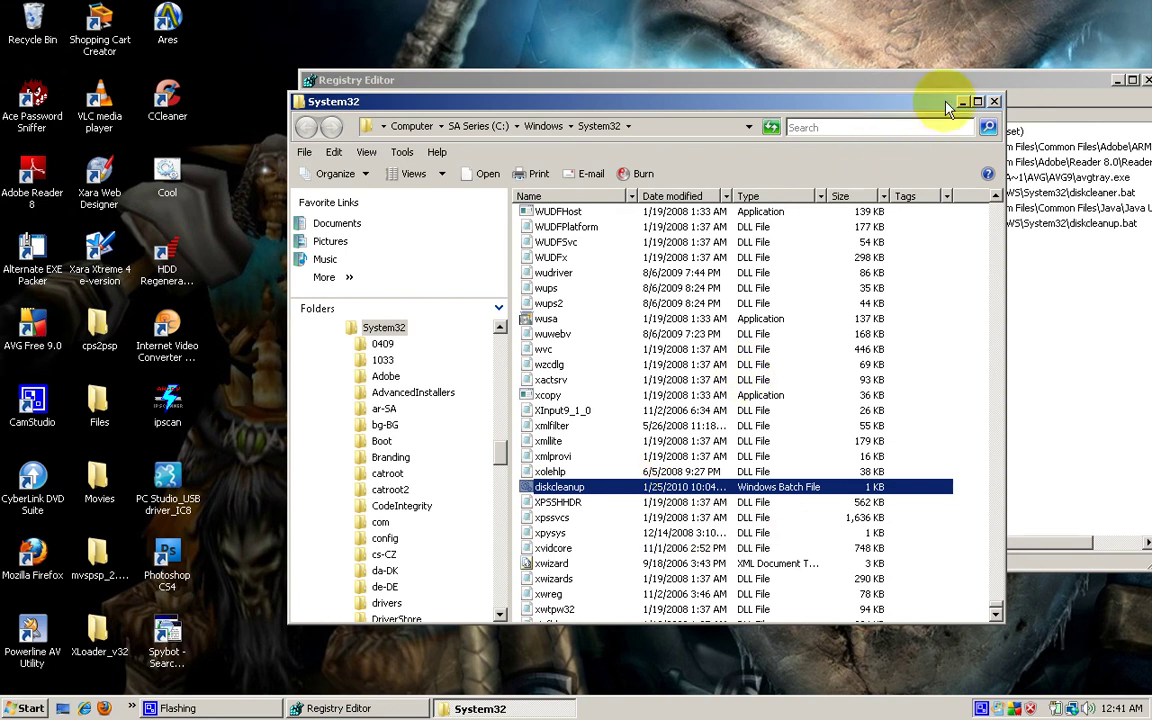
- Close the System32 Explorer window, then shift Registry Editor and close it too
left_click(997, 102)
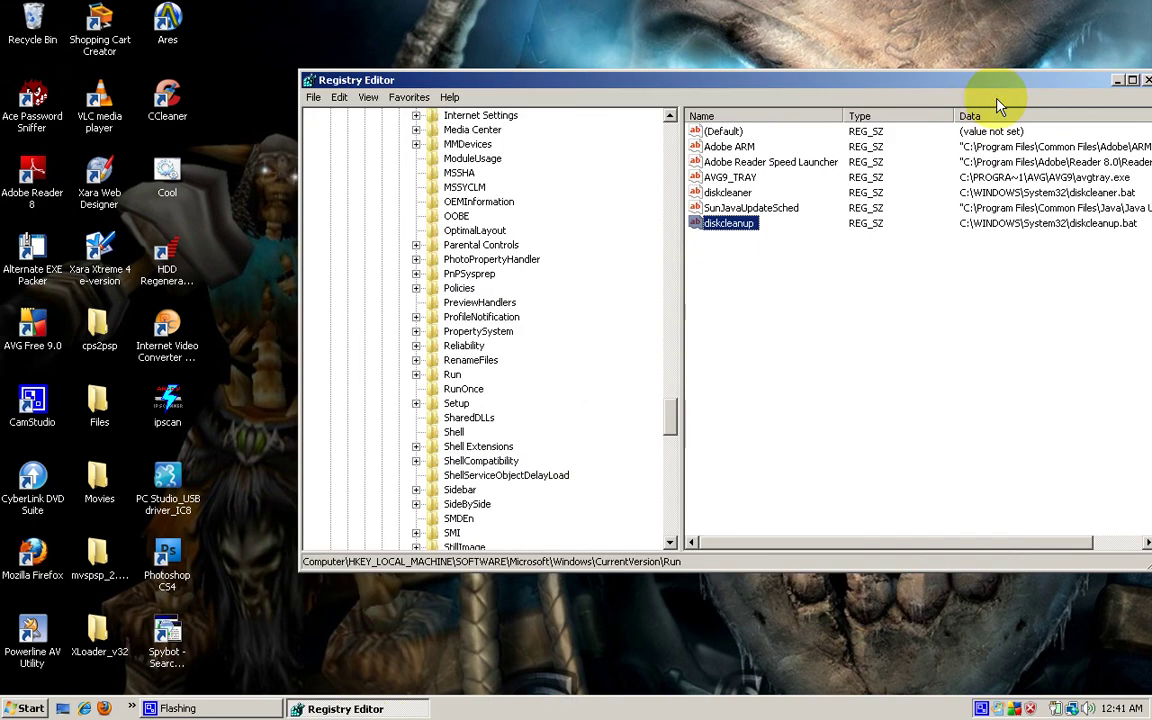
left_click_drag(955, 85, 865, 70)
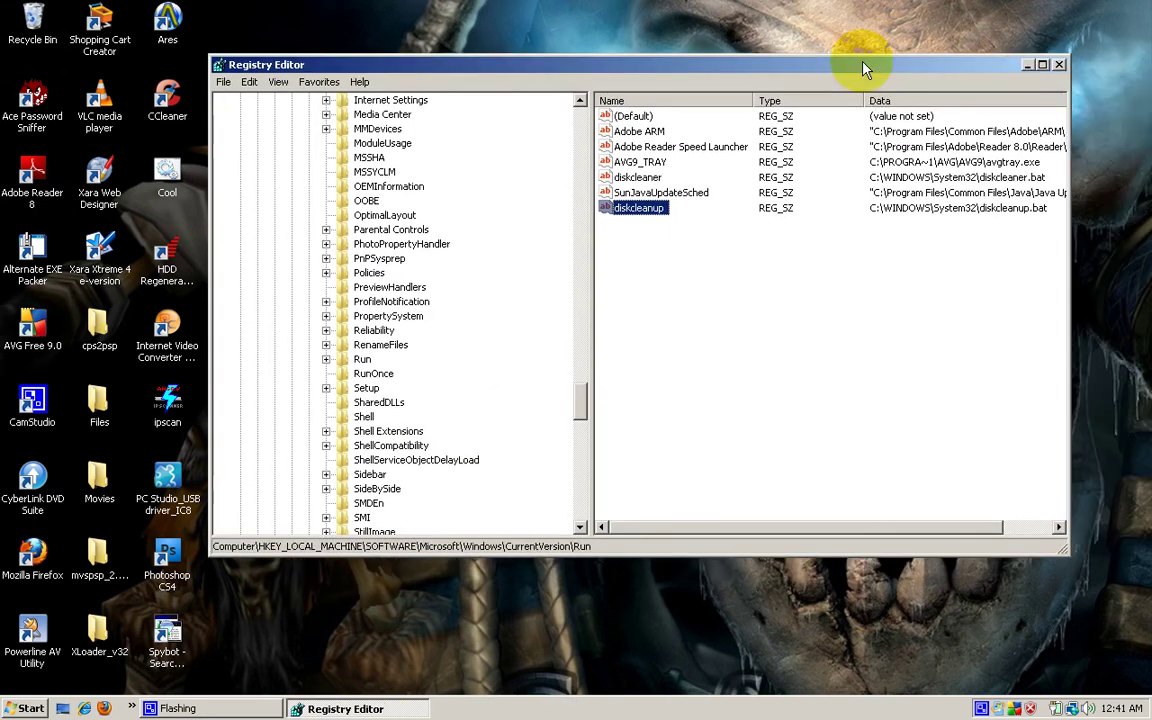
left_click(1060, 65)
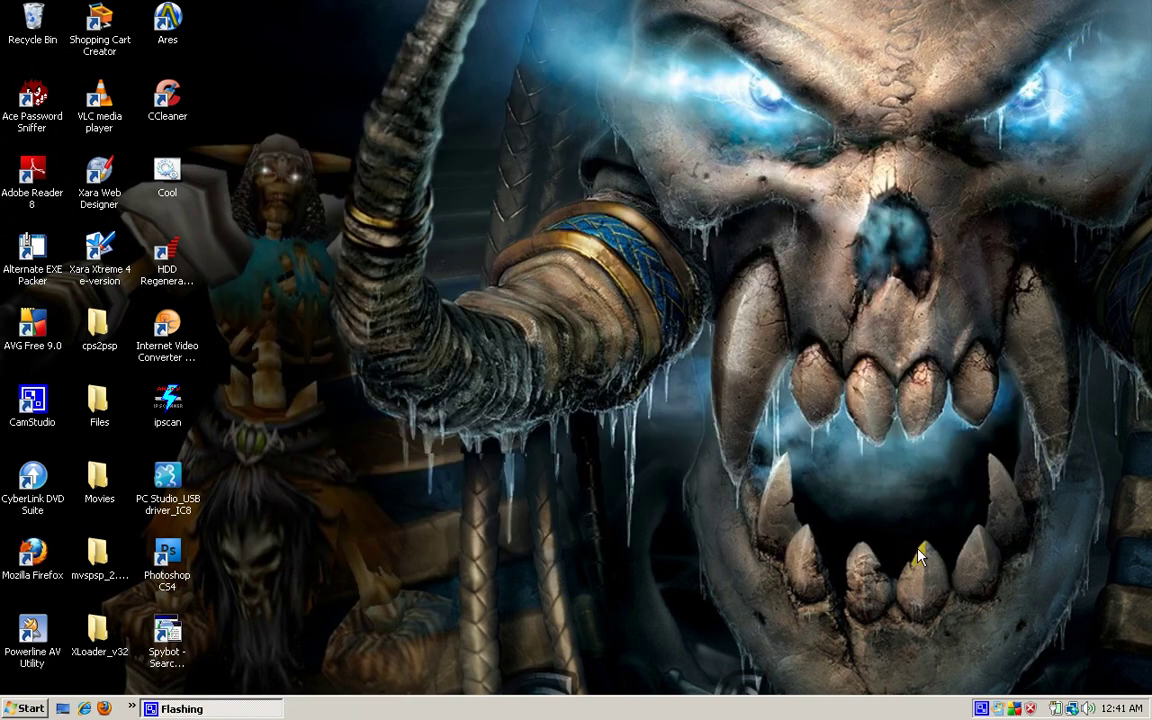